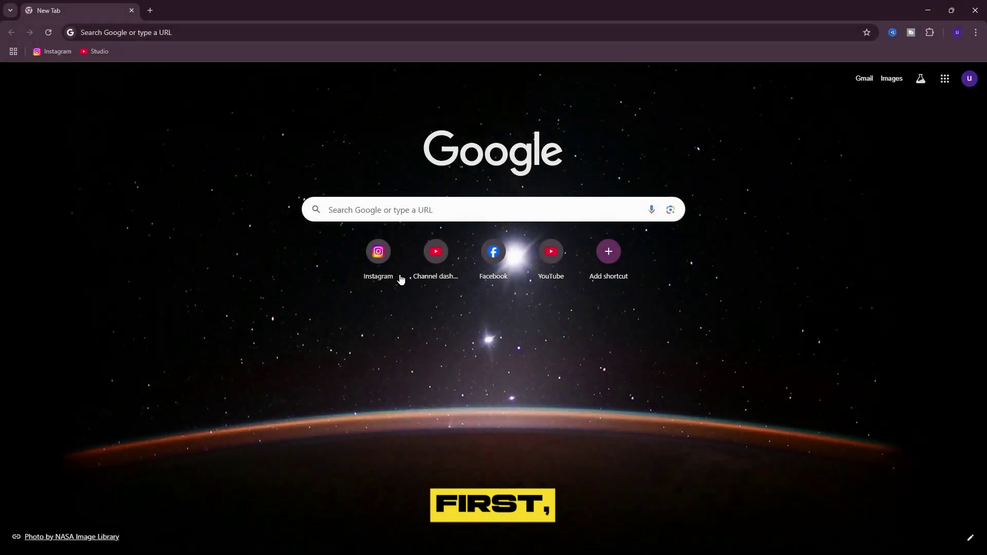
Step: Search Google for 'aiarty image enhancer' and open the official aiarty.com result
left_click(398, 210)
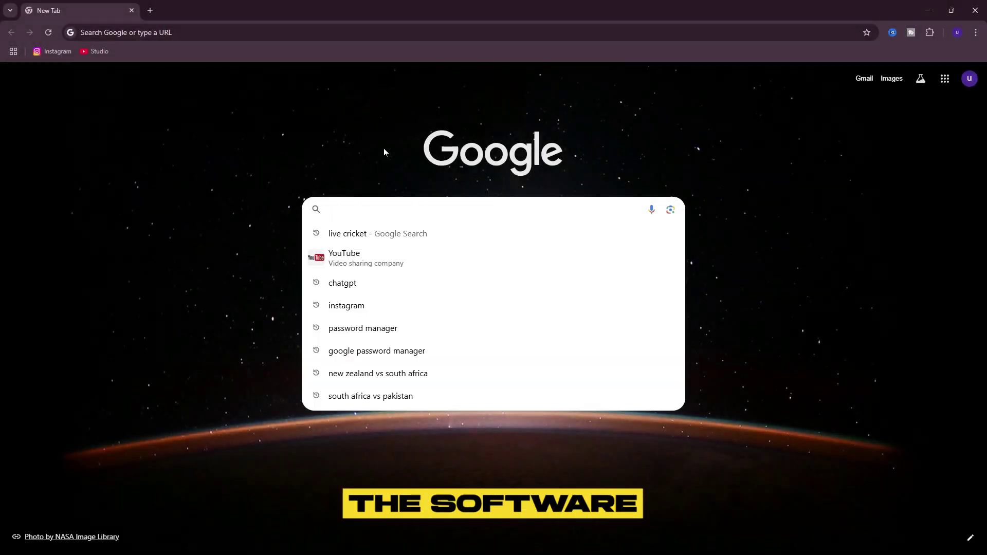
type("Aiarty ima")
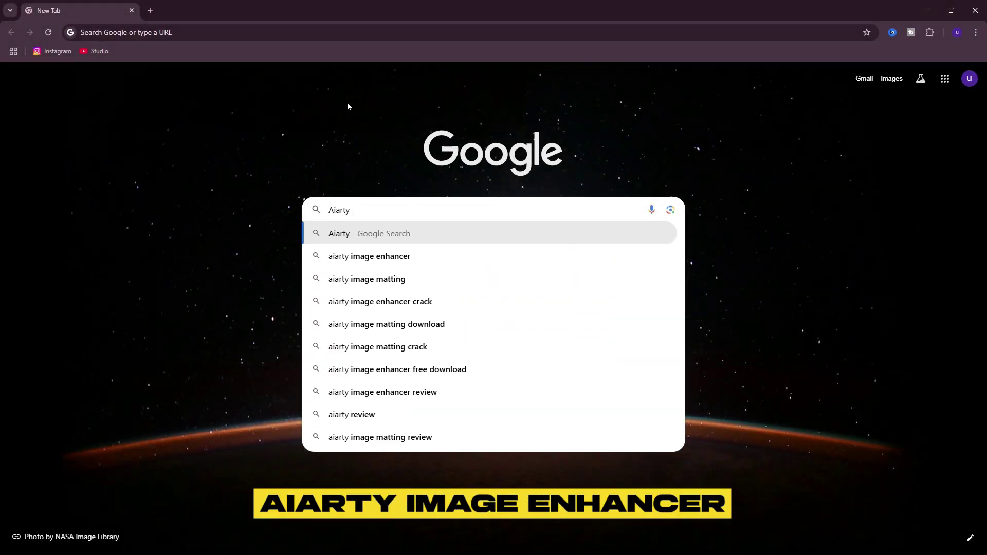
key("Right")
key("Escape")
key("Return")
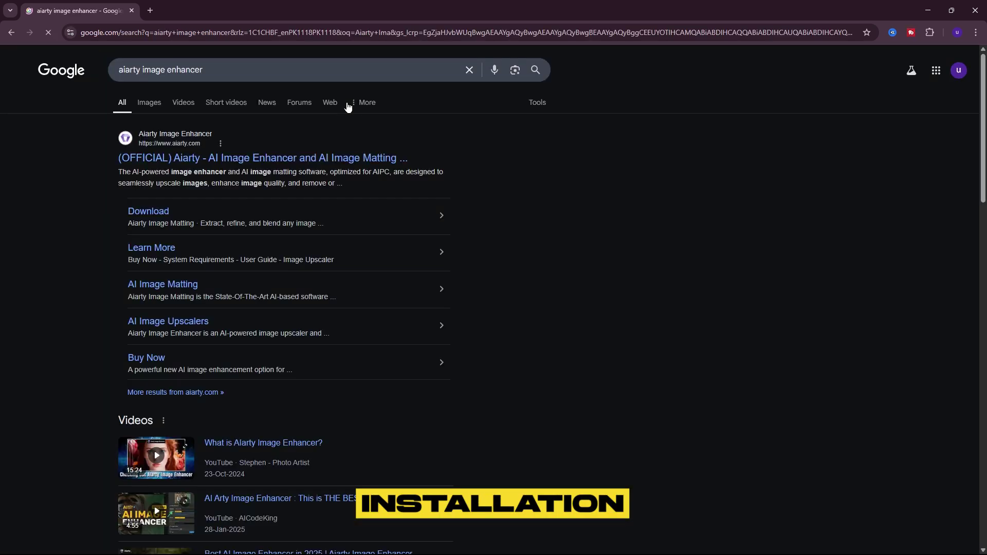
left_click(285, 157)
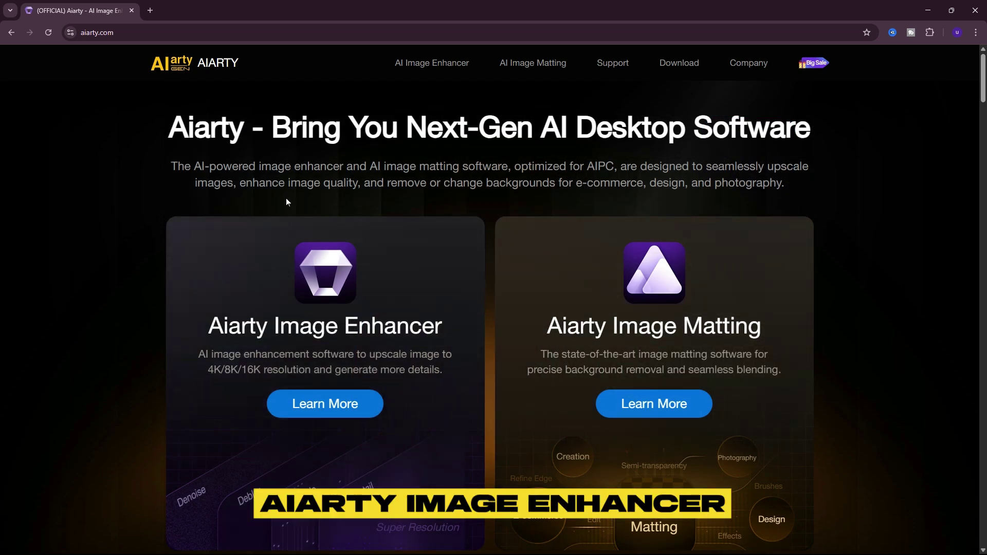
Step: Open the Aiarty Image Enhancer product page and download its free trial
left_click(301, 393)
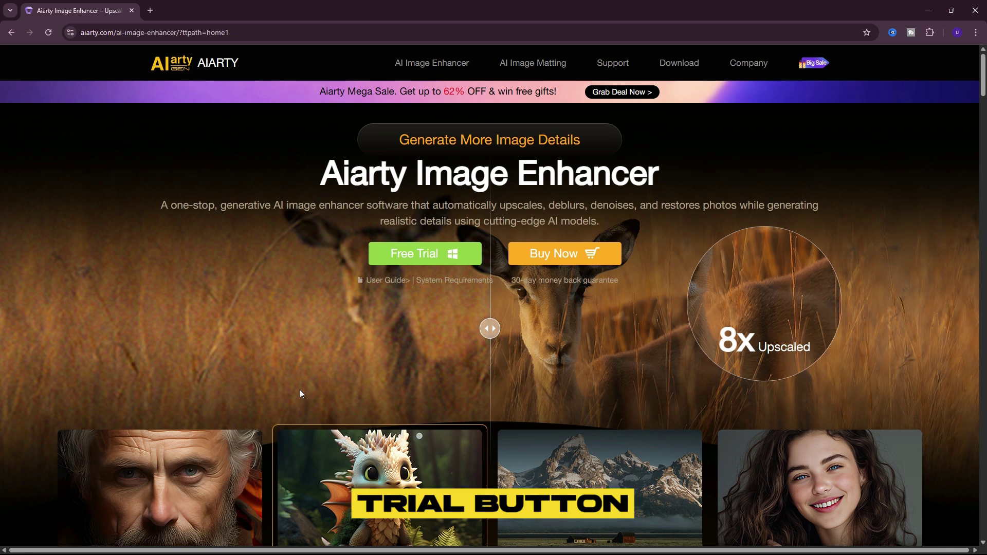
left_click(418, 262)
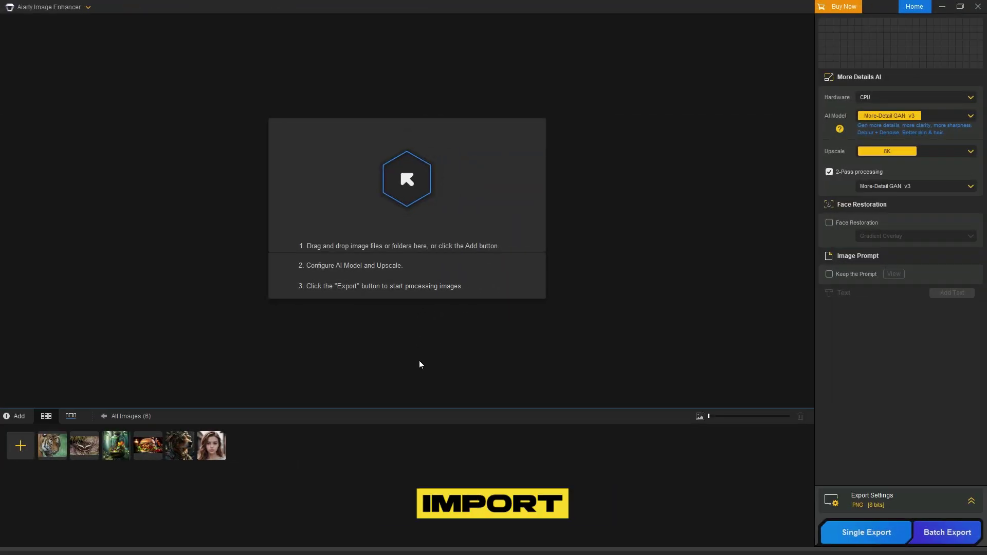
Step: Drop four photos from Downloads into the enhancer and fit the butterfly photo to the view
key("alt+Tab")
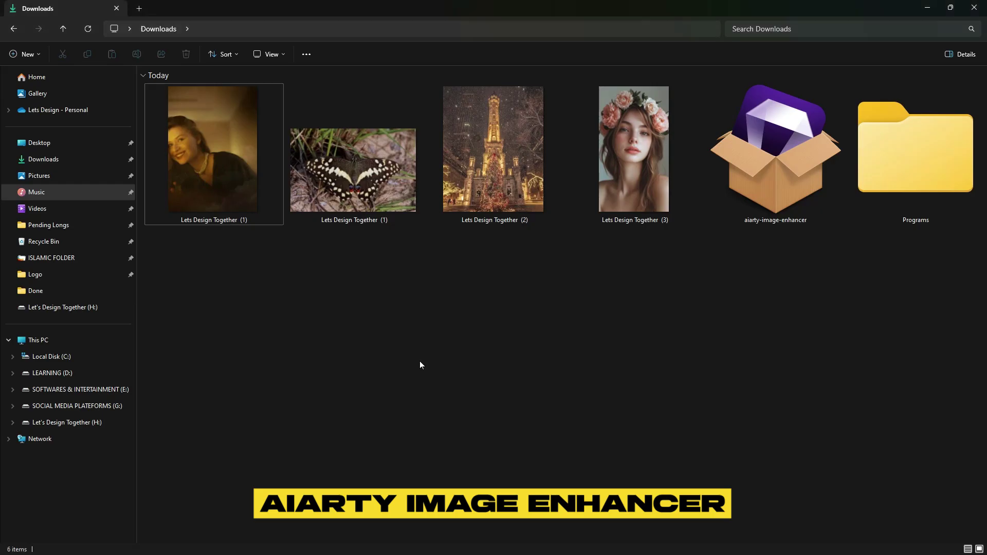
left_click_drag(184, 284, 615, 135)
key("alt+Tab")
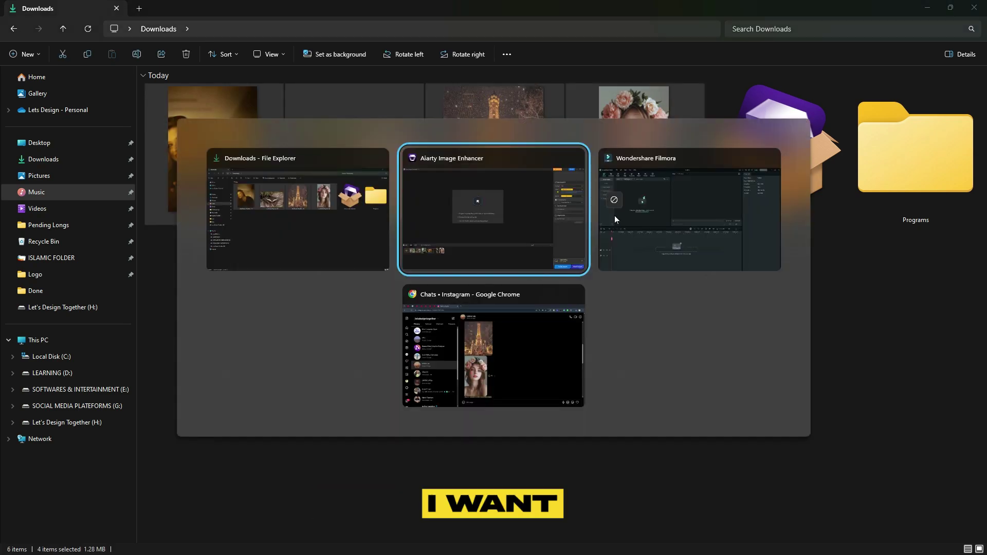
left_click_drag(615, 215, 288, 469)
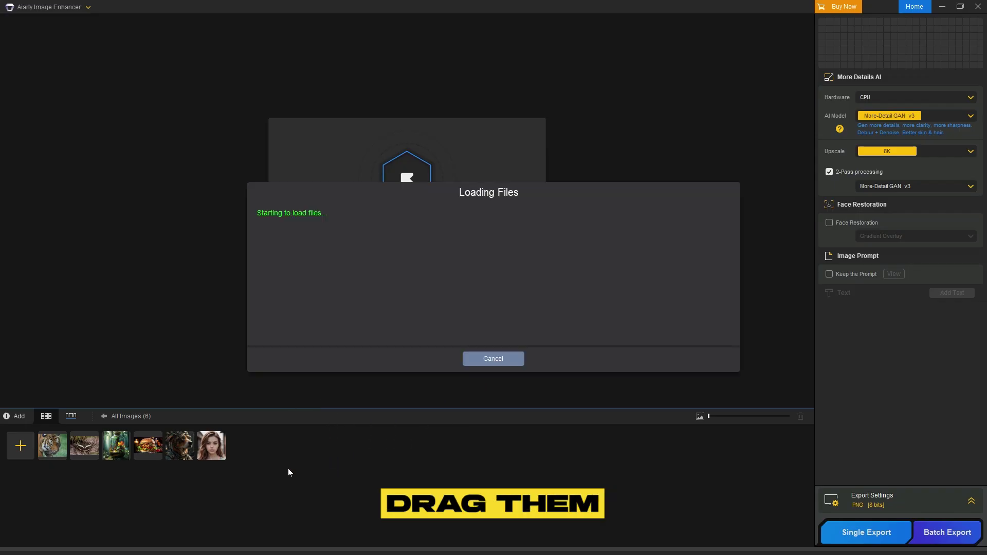
left_click(750, 416)
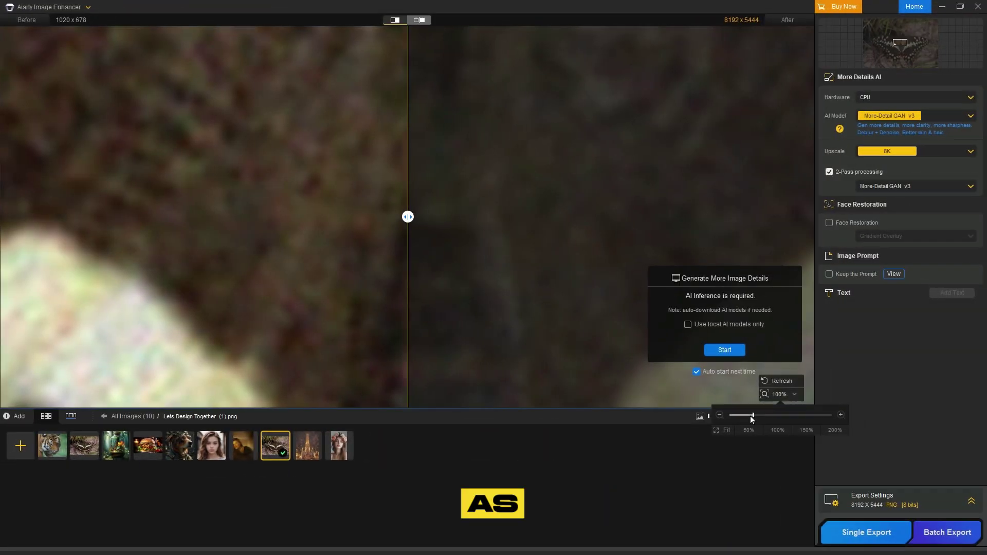
left_click(700, 416)
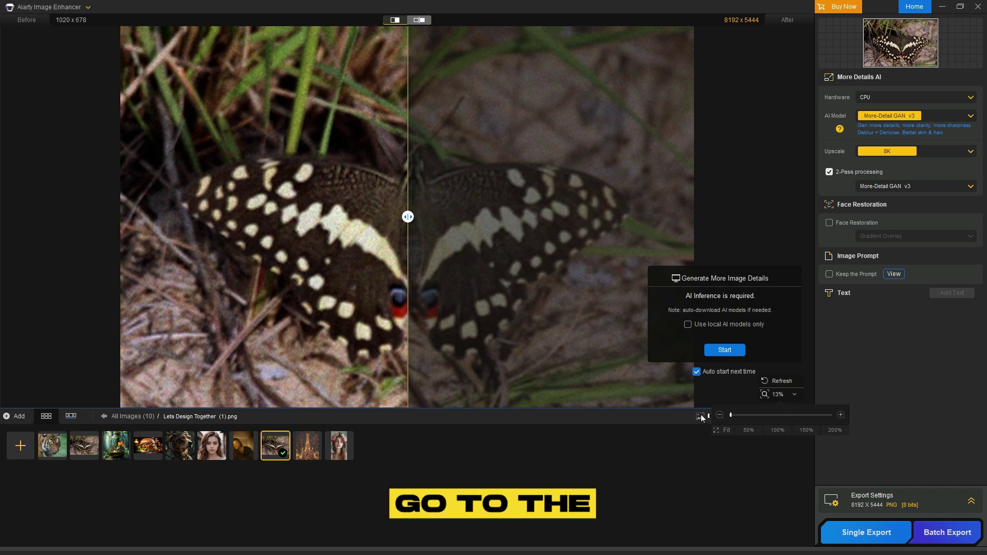
Step: Apply the More-Detail GAN v3 model to enhance the butterfly at 8K
left_click(938, 118)
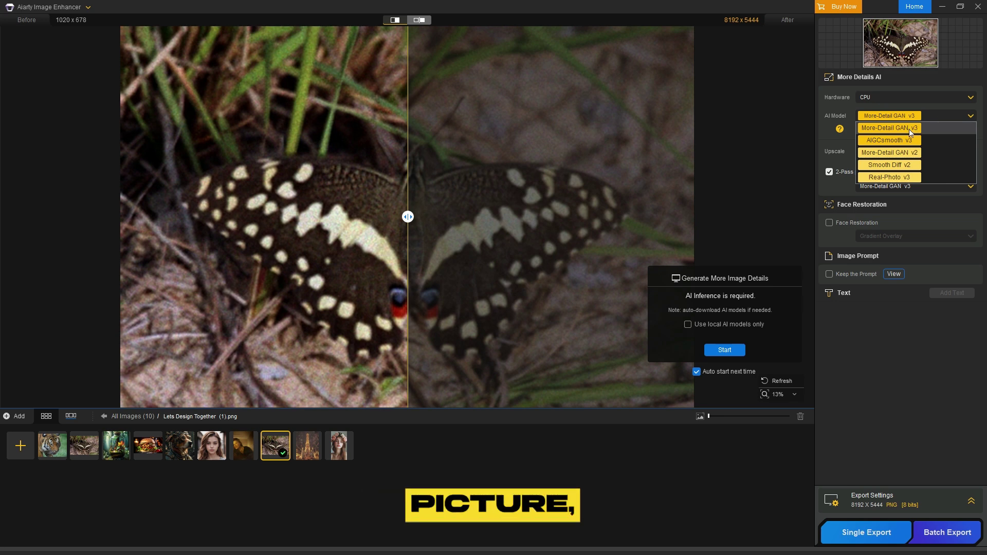
left_click(953, 132)
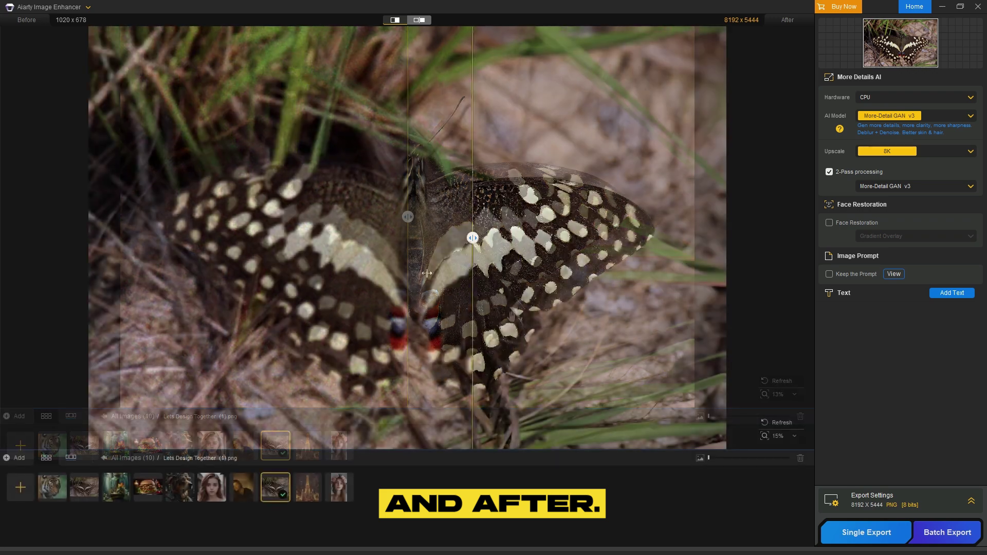
Step: Sweep the before/after divider across the butterfly, leaving it at the far left edge
mouse_move(408, 234)
left_mouse_down()
mouse_move(67, 232)
mouse_move(619, 224)
mouse_move(787, 234)
mouse_move(52, 234)
mouse_move(735, 273)
mouse_move(692, 293)
mouse_move(157, 314)
mouse_move(76, 331)
left_mouse_up()
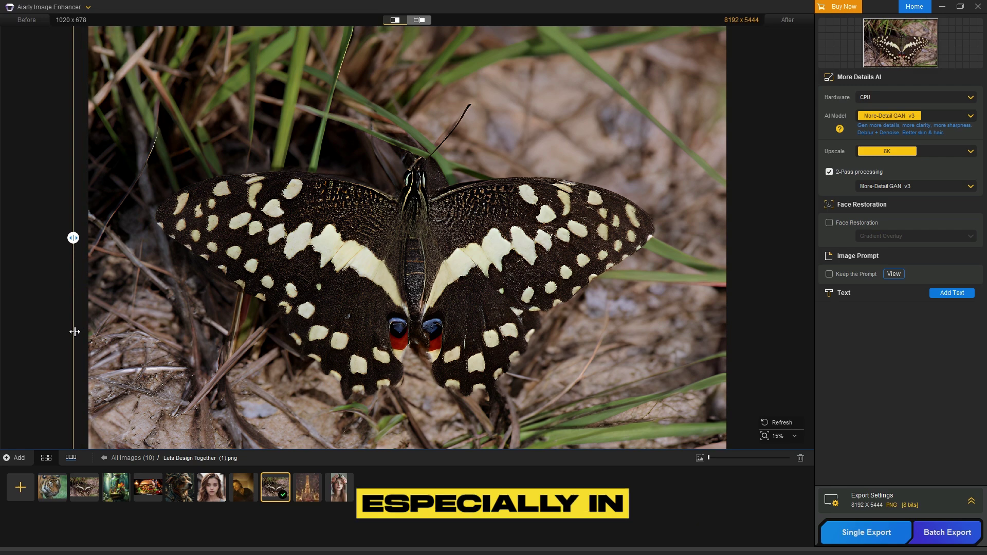
mouse_move(74, 332)
left_mouse_down()
mouse_move(784, 237)
mouse_move(816, 271)
mouse_move(57, 309)
left_mouse_up()
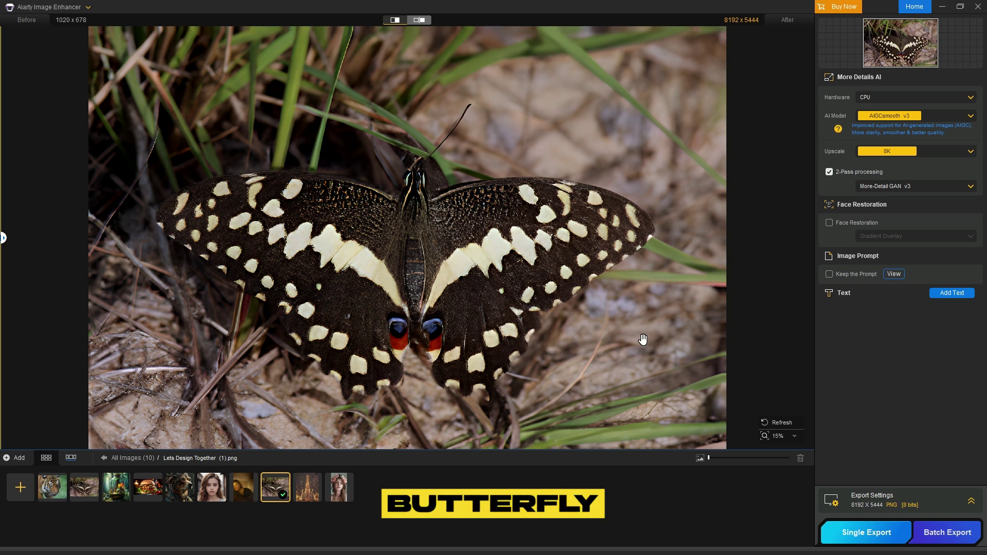
Step: Use AIGCsmooth v3 as both AI model and second-pass model, then compare before and after
left_click(931, 114)
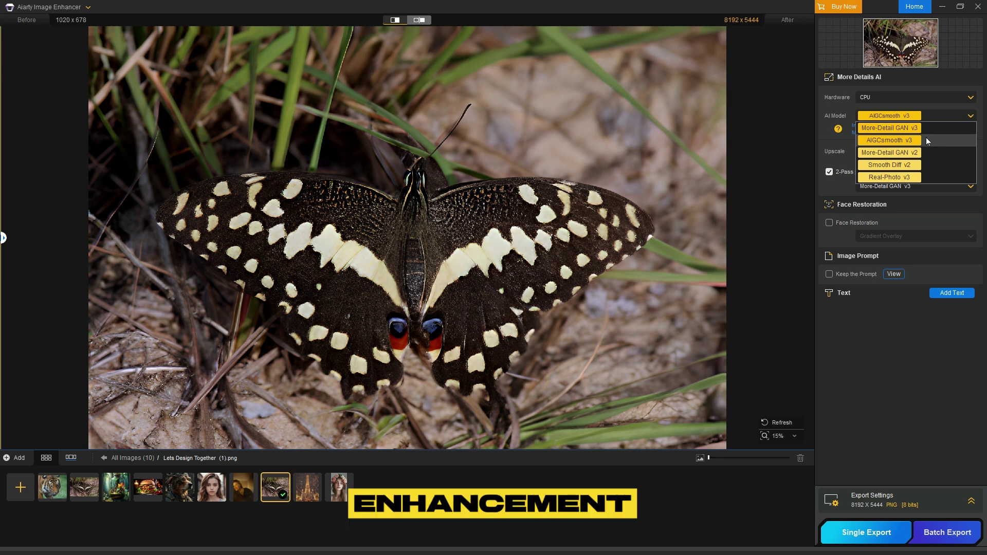
left_click(927, 138)
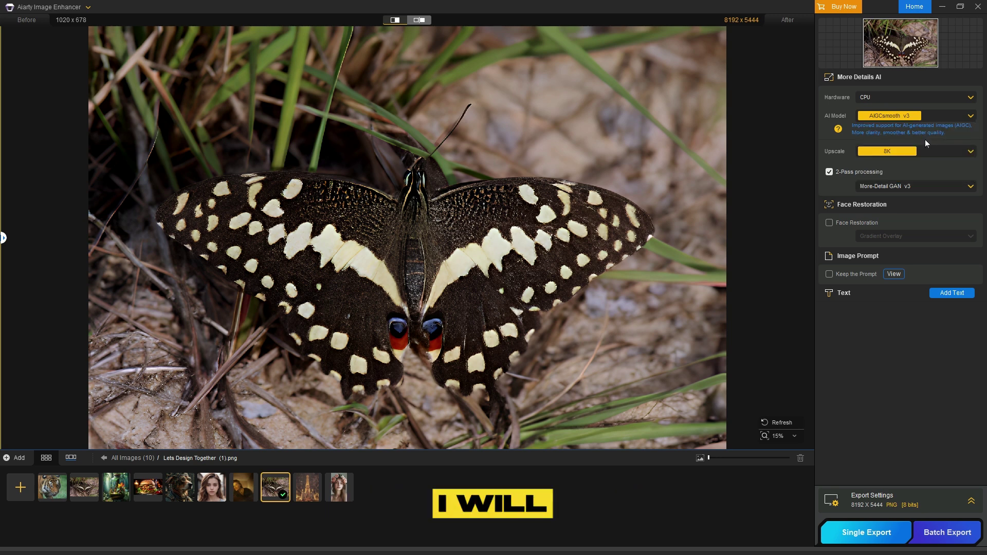
left_click(899, 186)
left_click(897, 210)
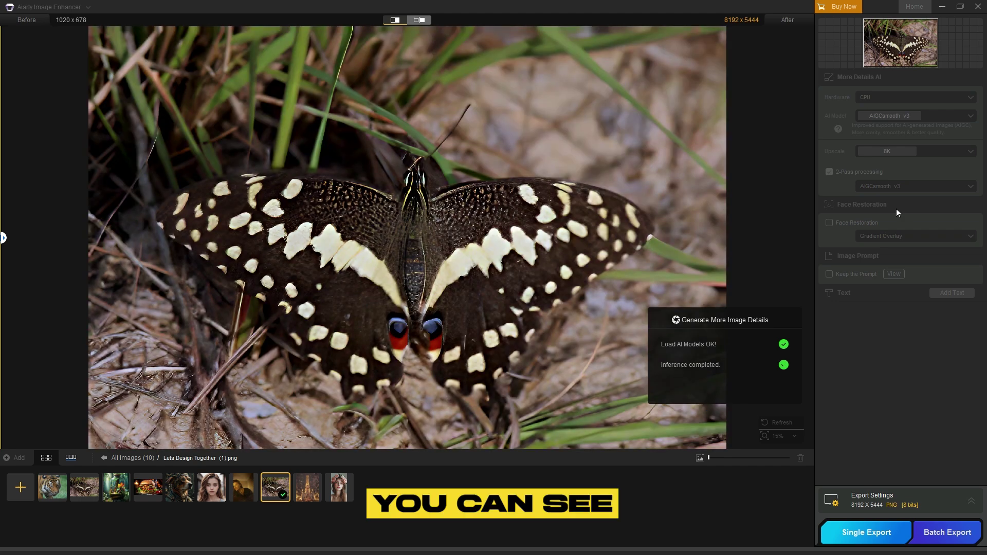
mouse_move(2, 238)
left_mouse_down()
mouse_move(573, 256)
mouse_move(745, 298)
mouse_move(630, 311)
mouse_move(86, 318)
mouse_move(677, 311)
mouse_move(553, 321)
mouse_move(55, 309)
mouse_move(729, 293)
mouse_move(85, 289)
left_mouse_up()
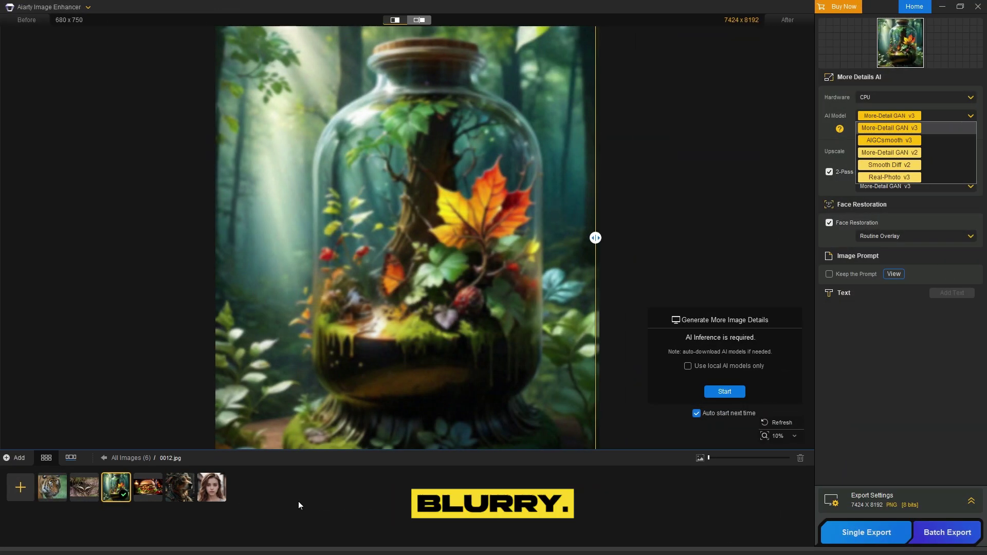
Step: Enhance the jar image with More-Detail GAN v3 at 8K, compare it, then move to the tiger photo
key("Escape")
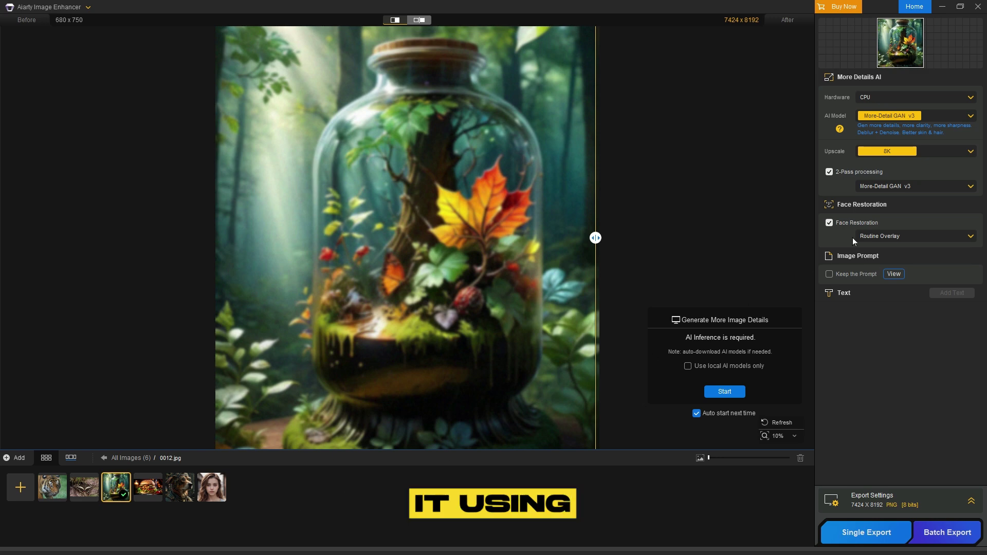
left_click(952, 119)
left_click(948, 128)
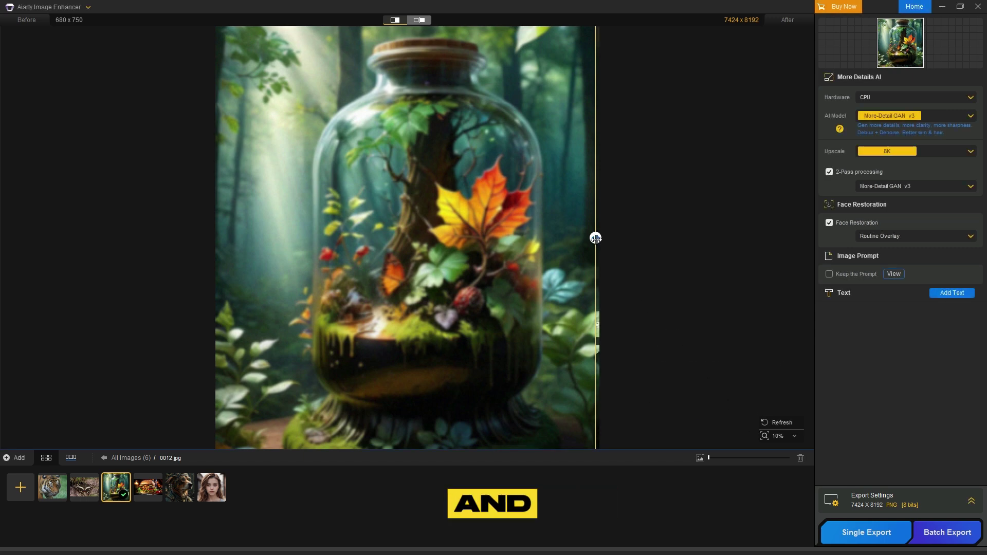
left_click_drag(596, 239, 8, 316)
scroll(132, 262, "up", 4)
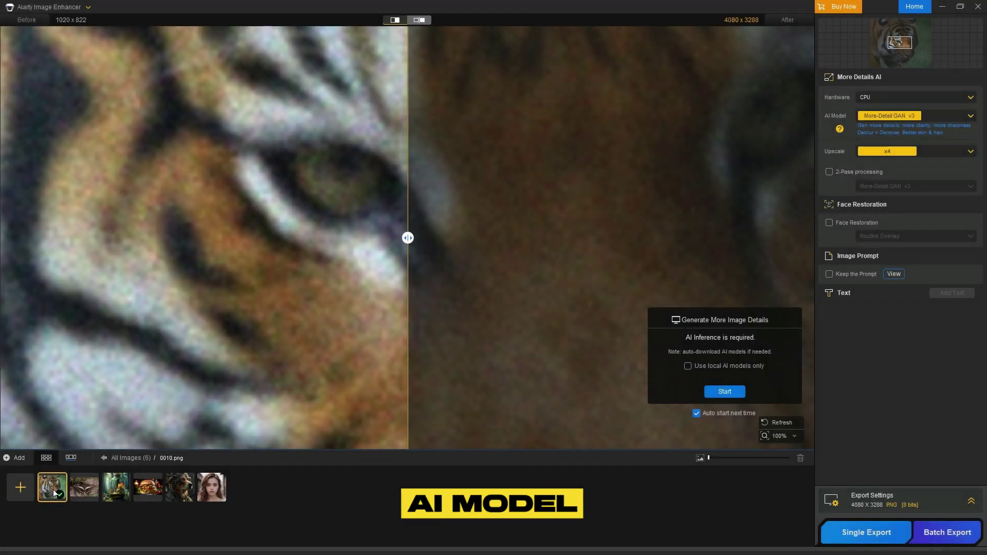
Step: Enhance the tiger with More-Detail GAN v3 at x4, plus a More-Detail GAN v3 second pass
left_click(959, 116)
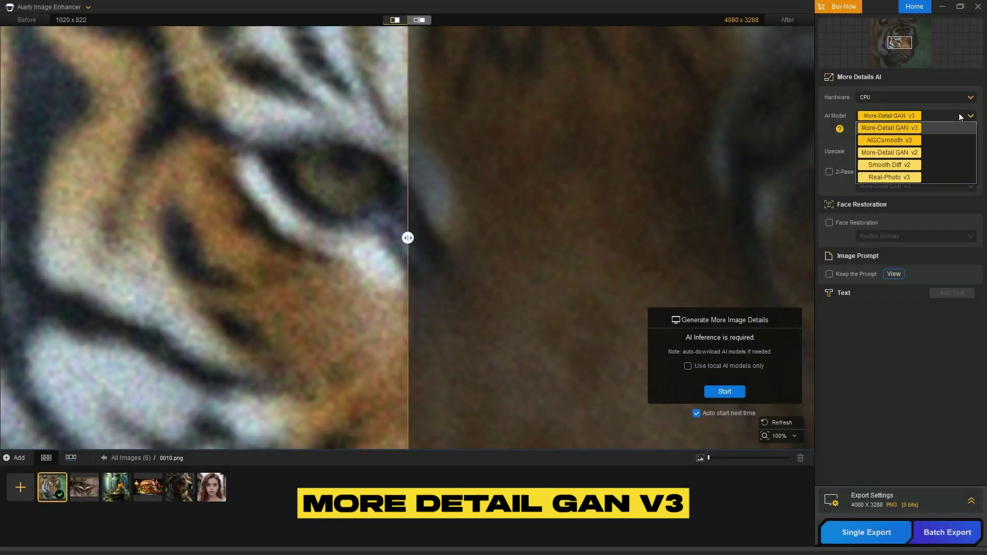
left_click(964, 118)
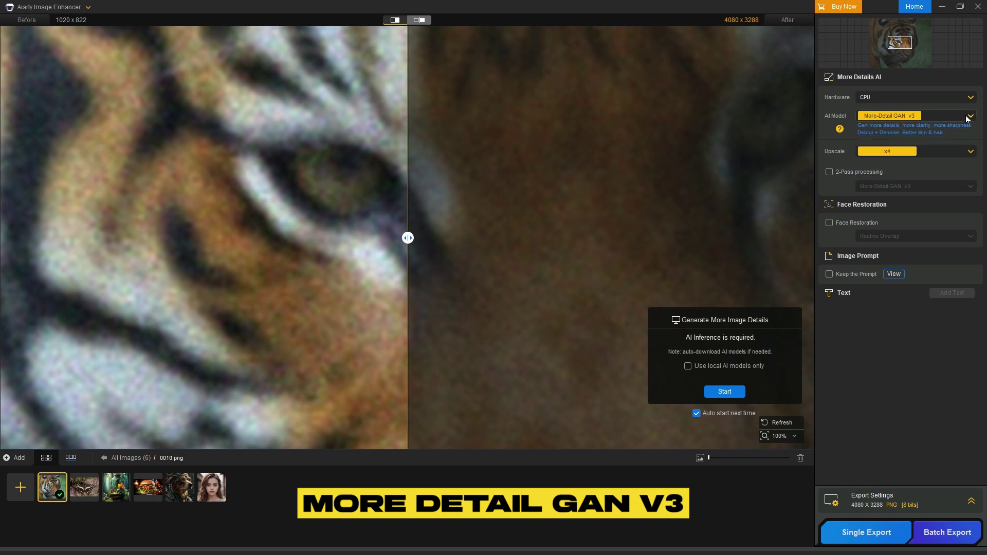
left_click(932, 149)
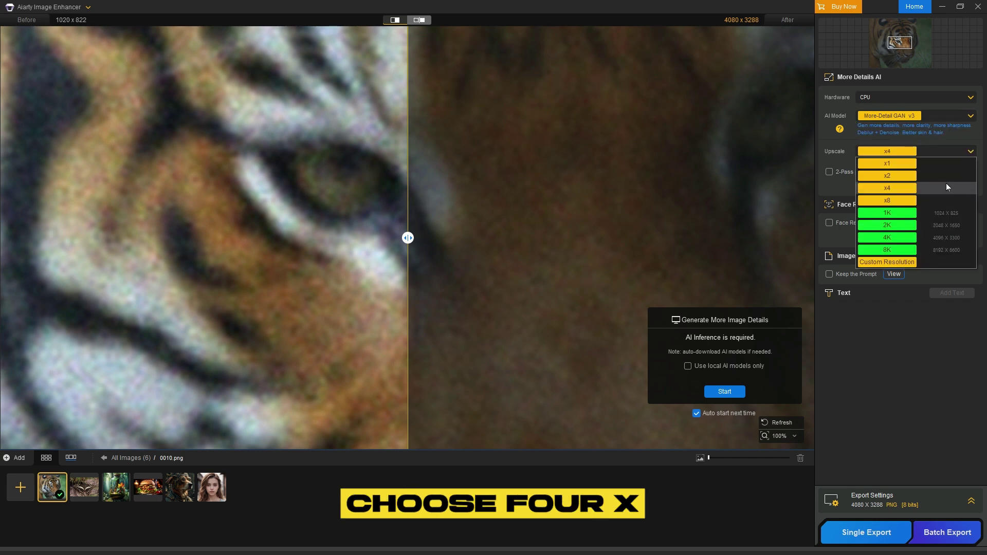
left_click(943, 188)
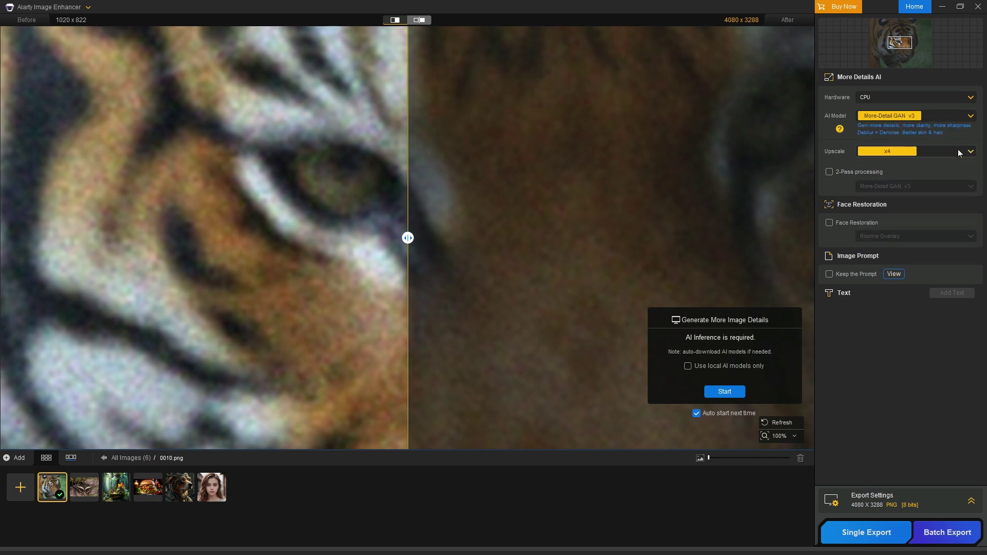
left_click(868, 175)
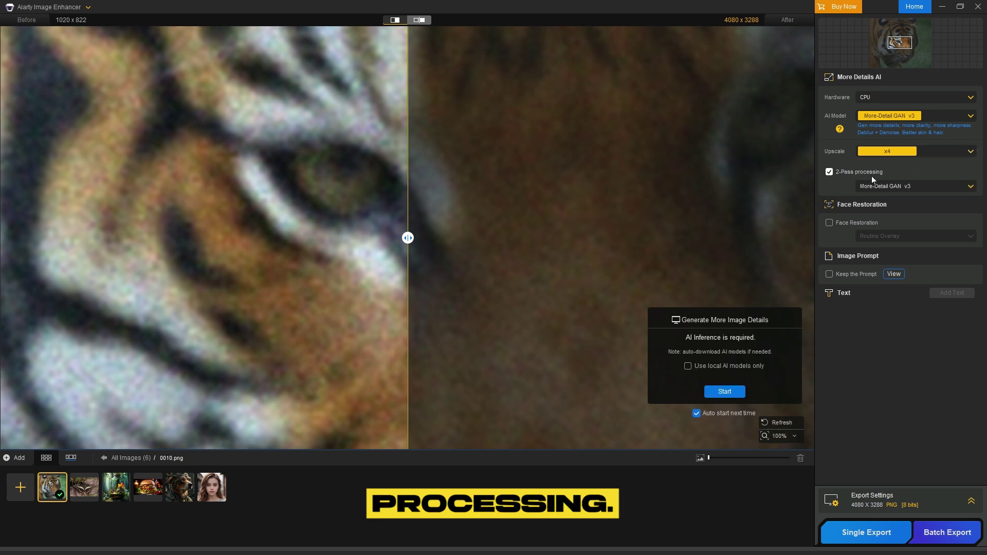
left_click(912, 187)
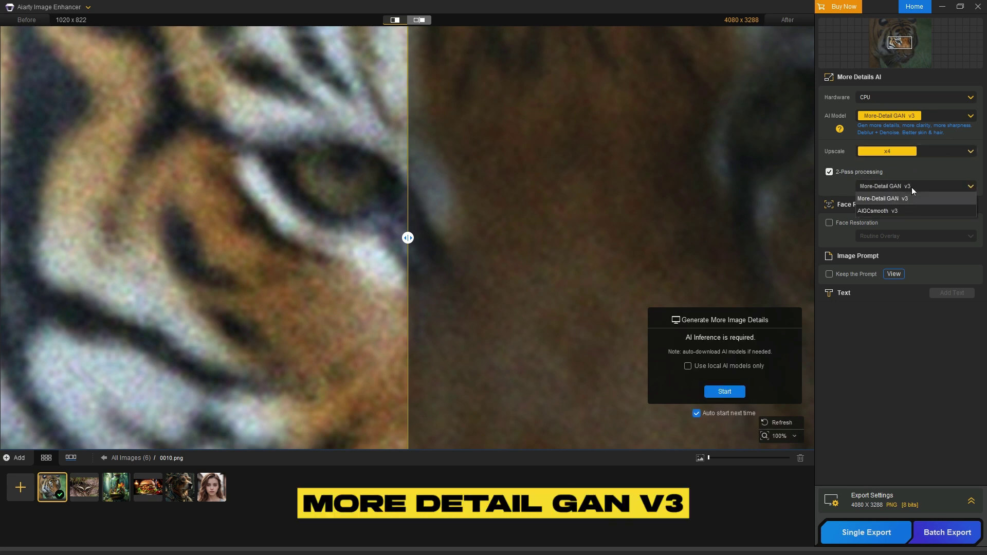
left_click(936, 202)
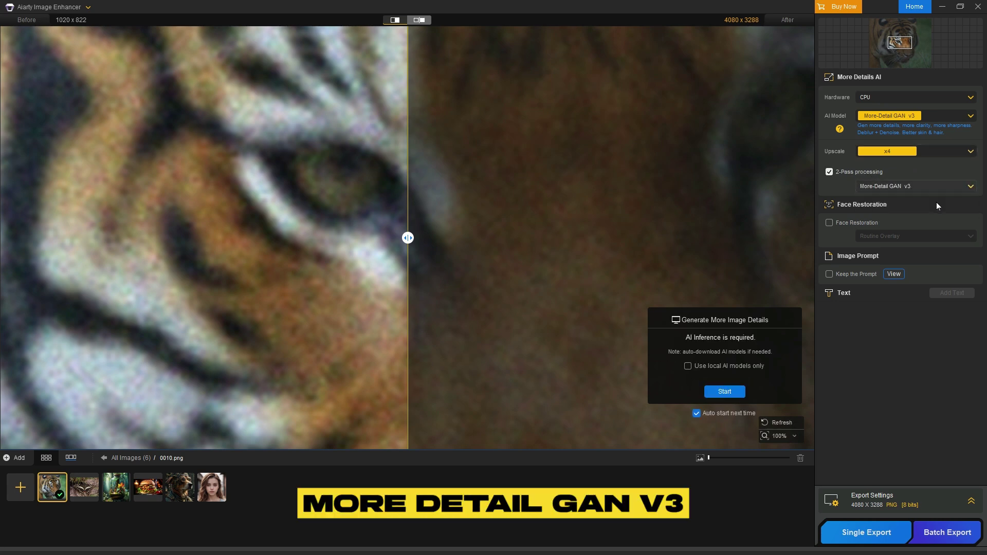
left_click(735, 394)
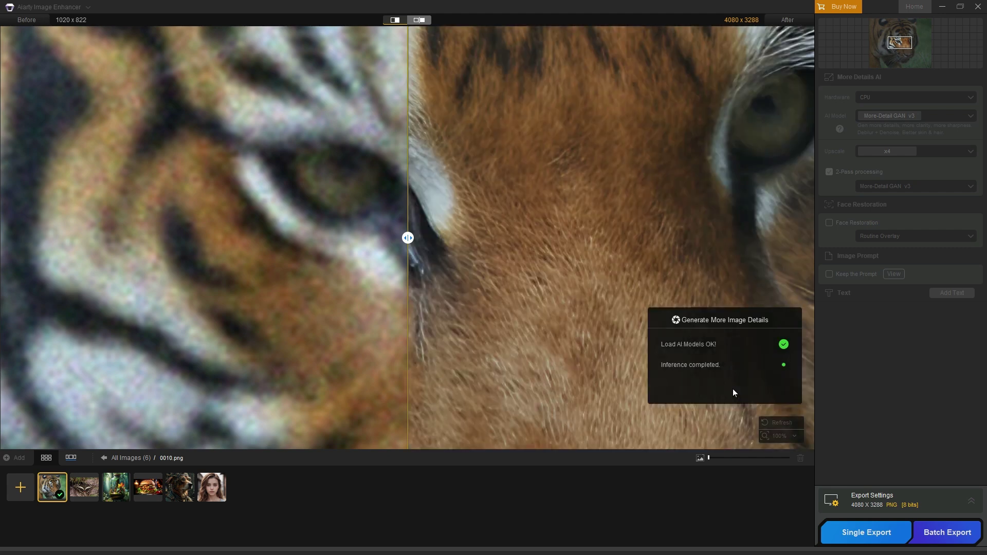
Step: Zoom out to 25% and drag the divider left to compare the original and enhanced tiger
mouse_move(757, 457)
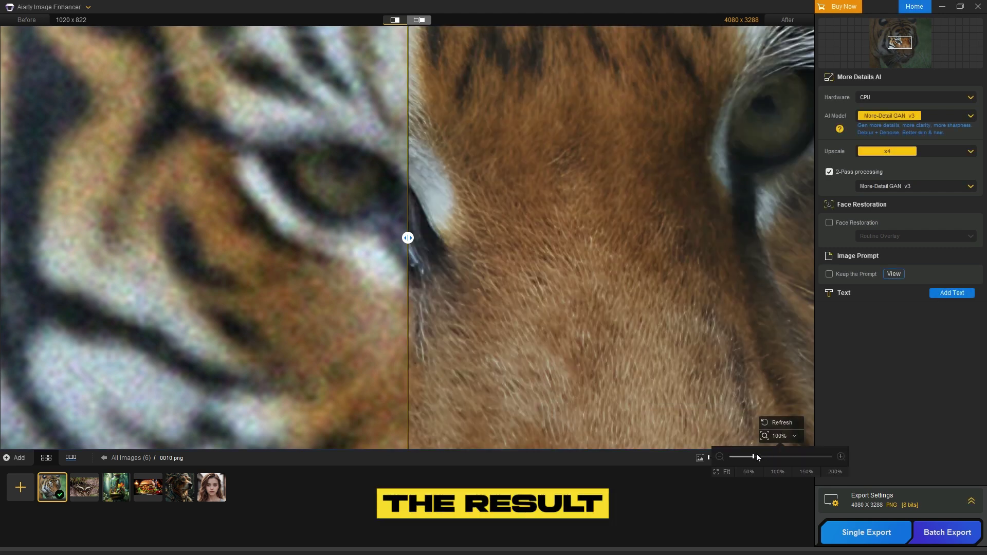
left_click_drag(757, 456, 726, 456)
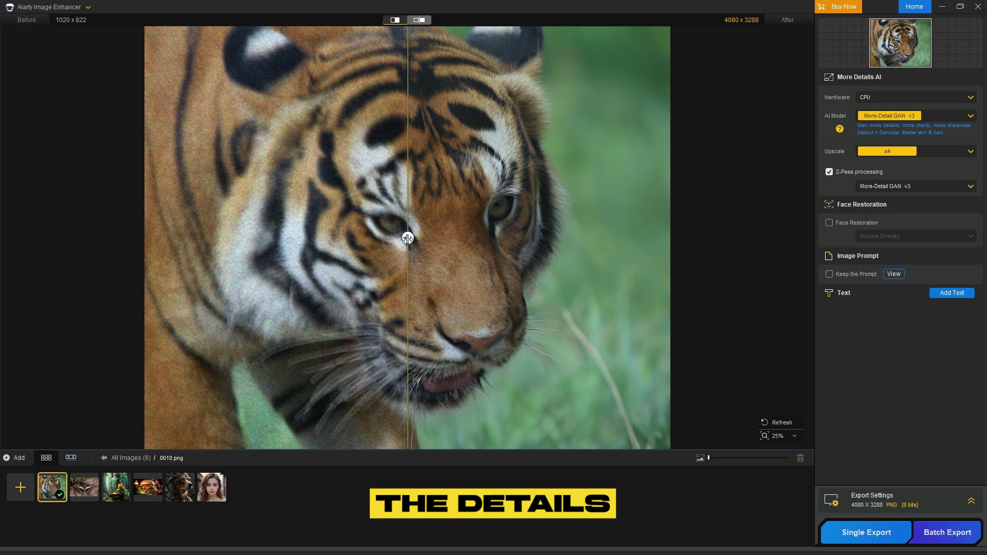
left_click_drag(408, 239, 77, 188)
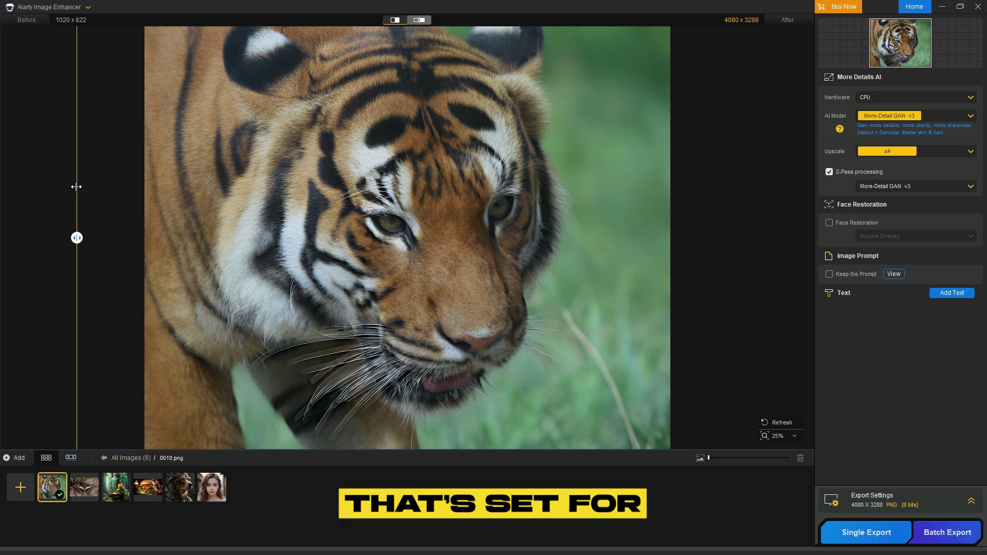